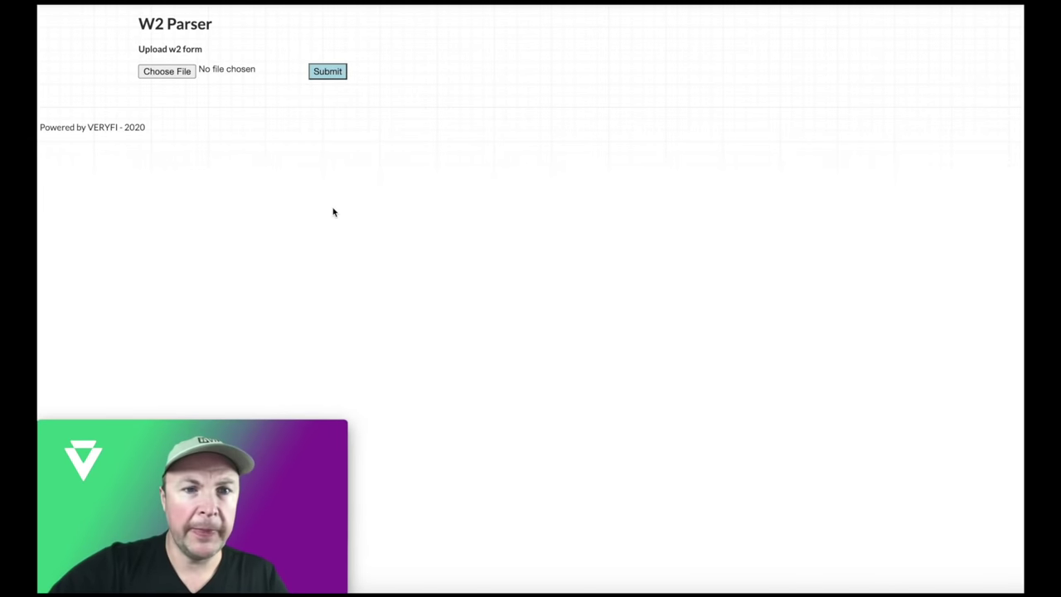
# Upload the w2-2010 PNG from the W2 sample folder and submit it for parsing
pyautogui.click(184, 72)
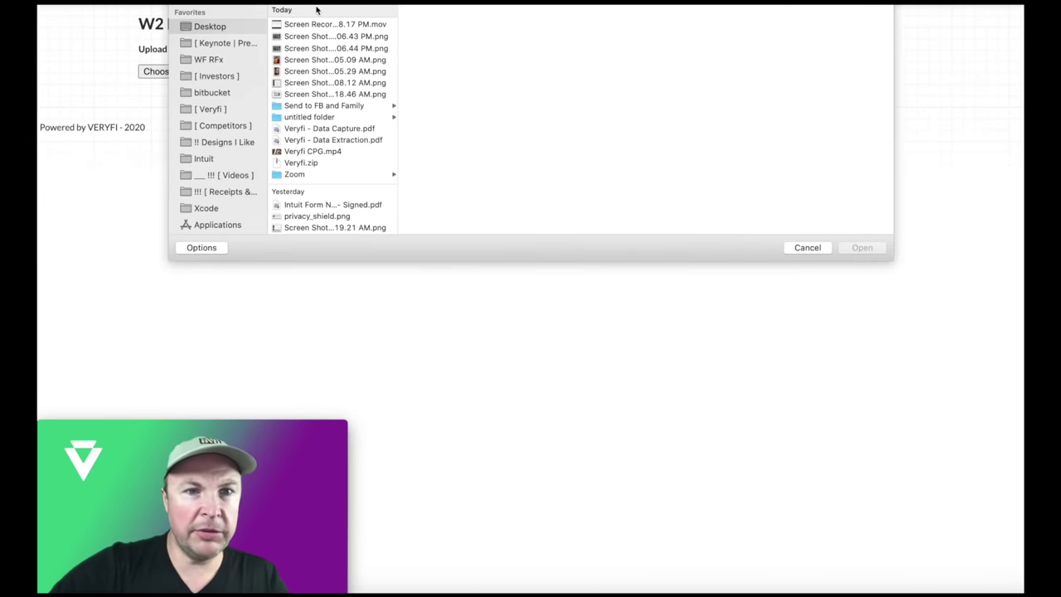
pyautogui.click(522, 4)
pyautogui.click(655, 104)
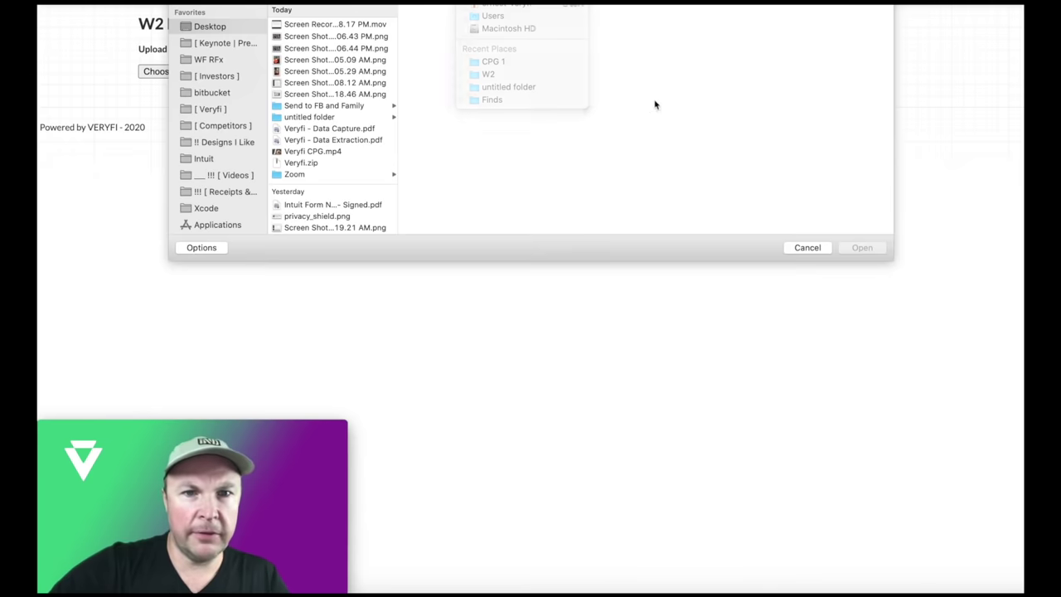
pyautogui.click(523, 4)
pyautogui.click(514, 75)
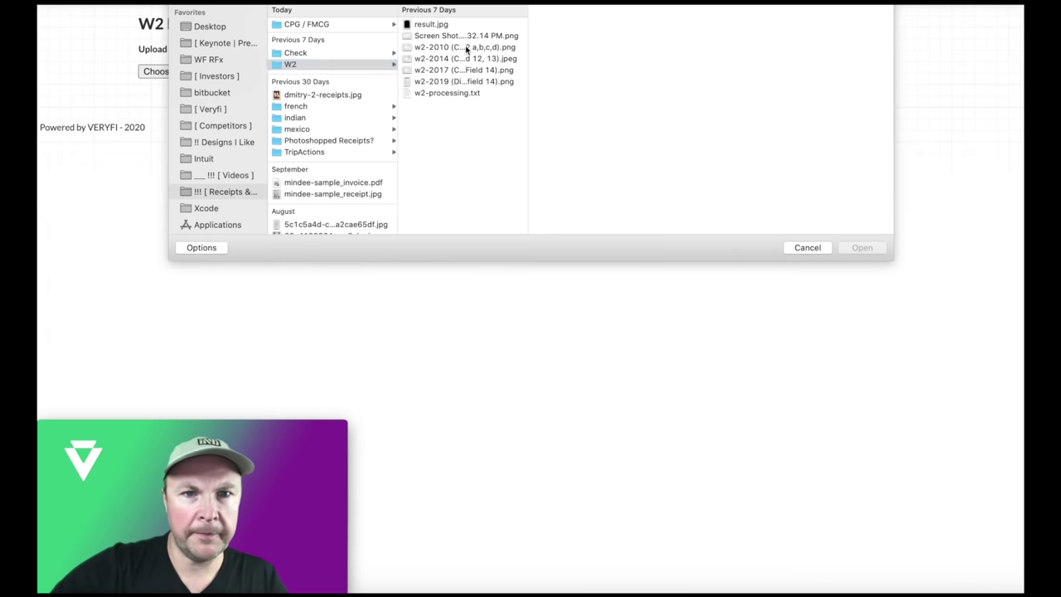
pyautogui.click(464, 47)
pyautogui.click(864, 247)
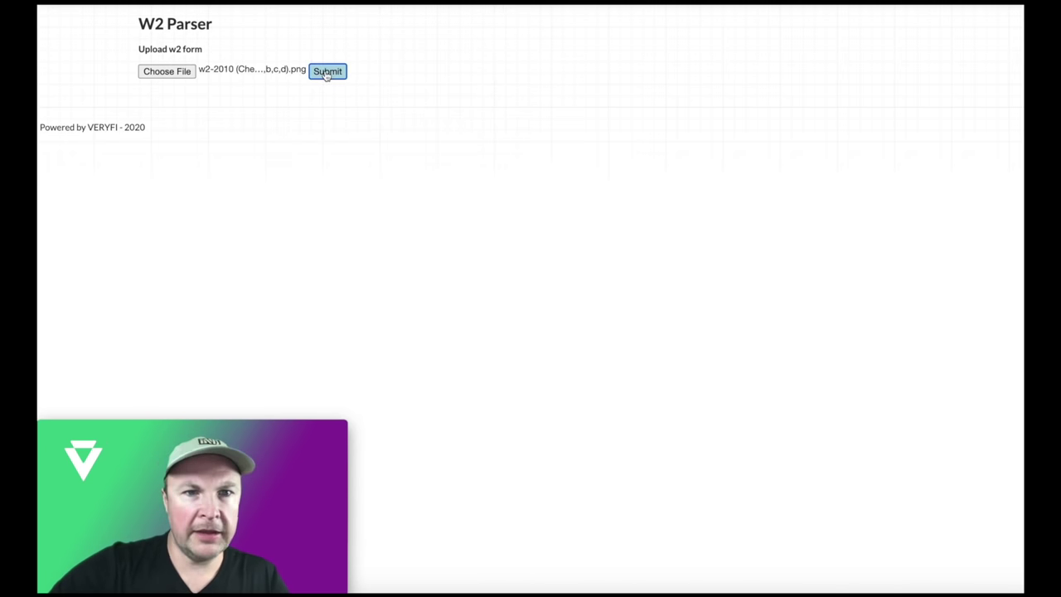
pyautogui.click(327, 72)
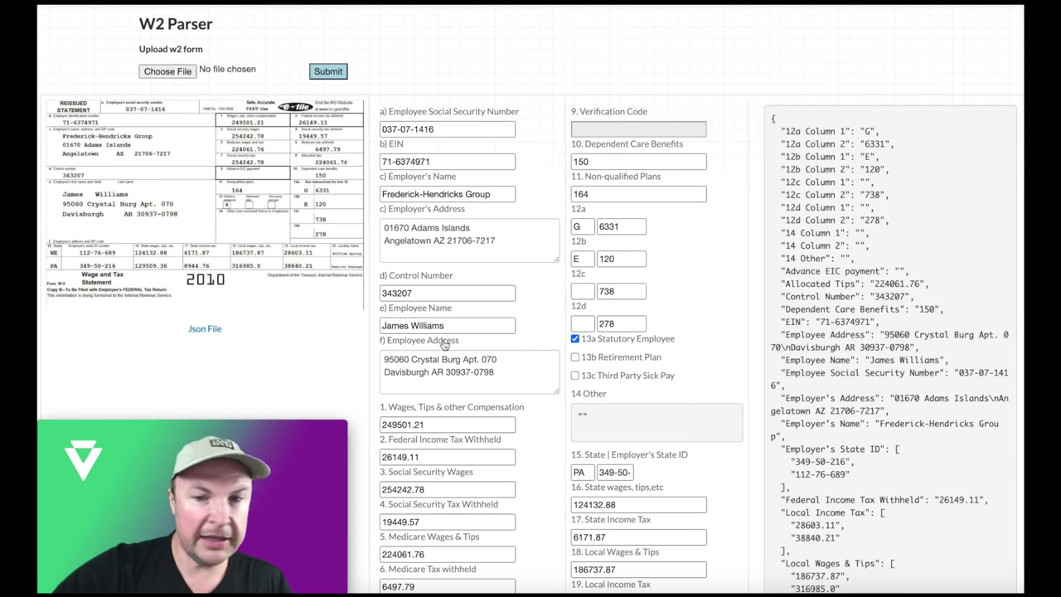
pyautogui.scroll(-2, 845, 284)
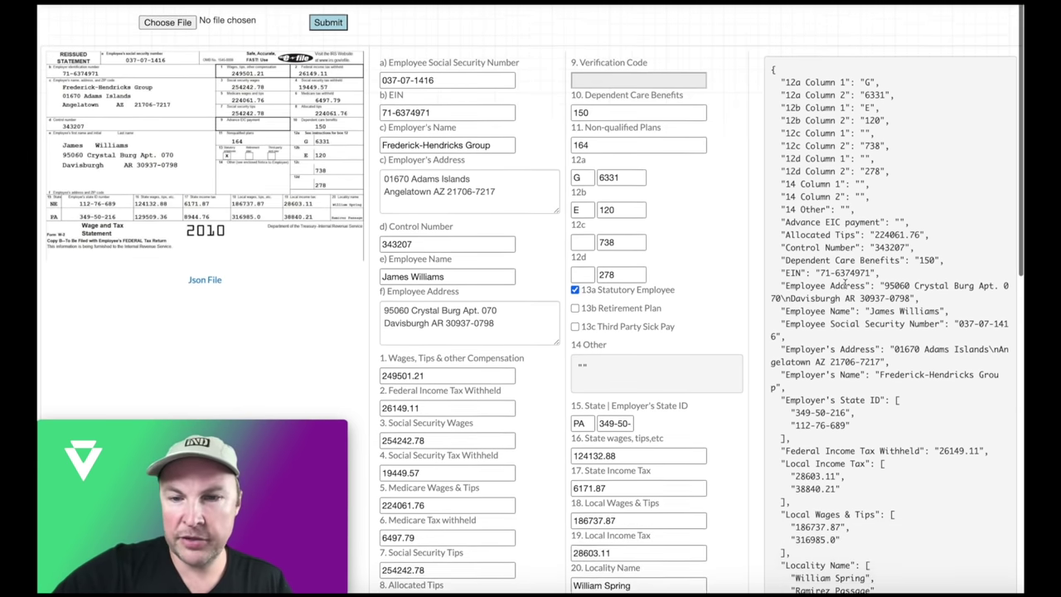
pyautogui.scroll(-12, 846, 284)
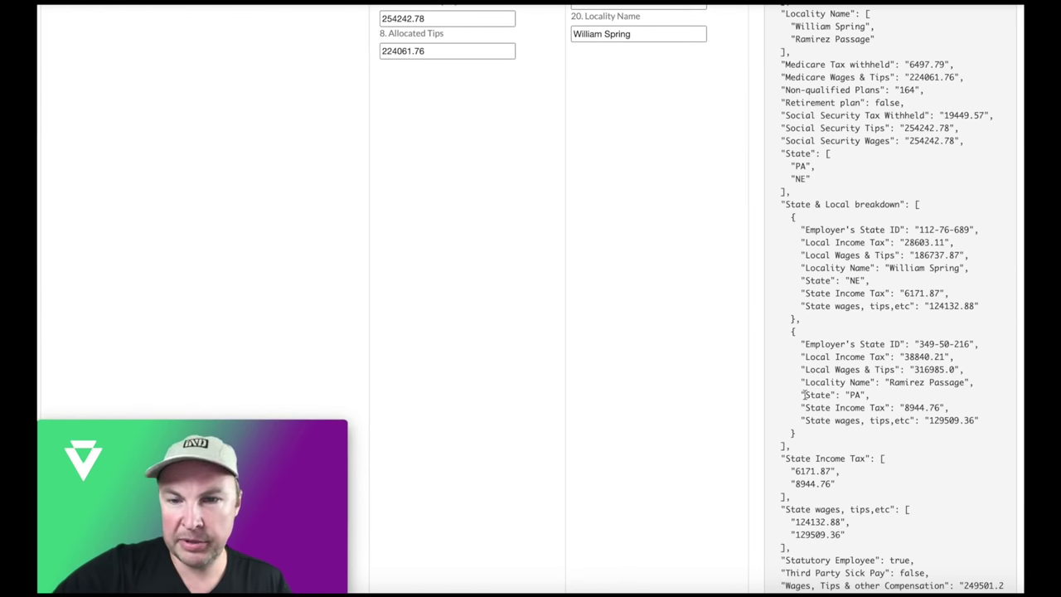
pyautogui.moveTo(783, 204); pyautogui.dragTo(816, 442)
pyautogui.scroll(2, 616, 212)
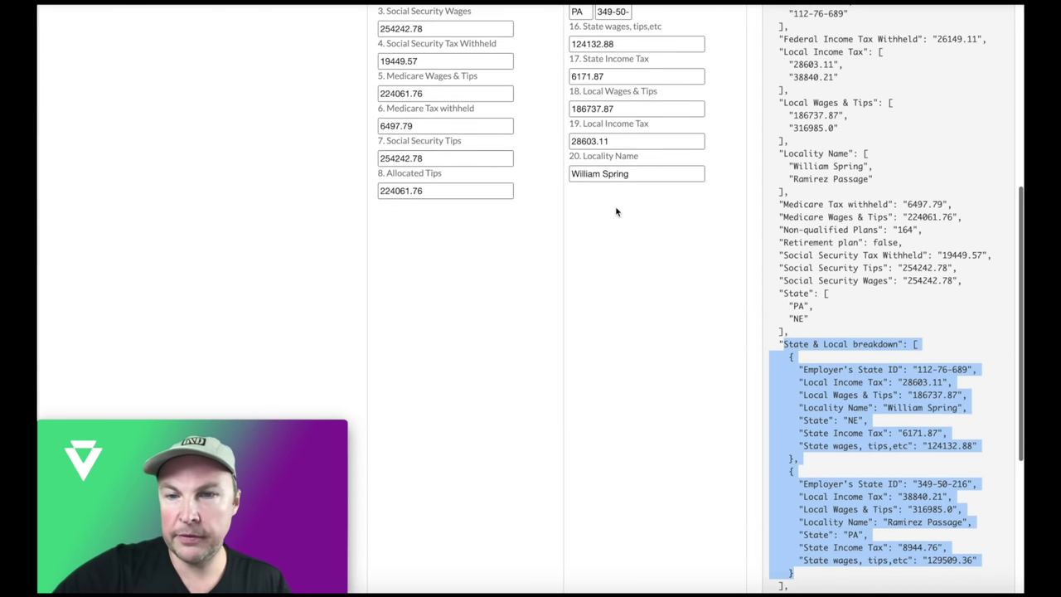
pyautogui.scroll(6, 616, 211)
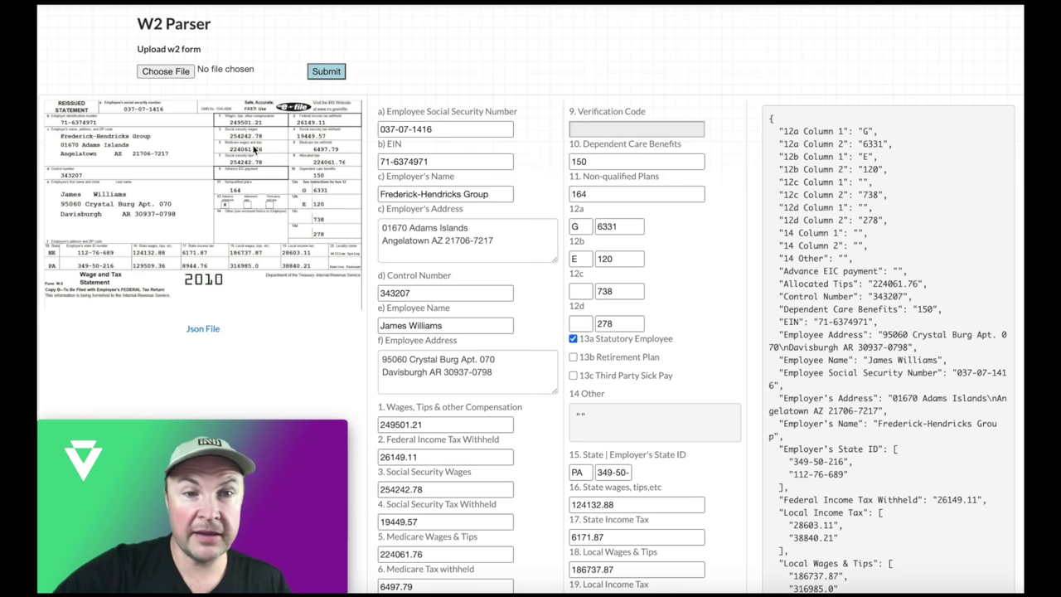
# Upload and submit the w2-2014 JPEG, then review the parsed fields showing 48,500.00 wages
pyautogui.click(165, 71)
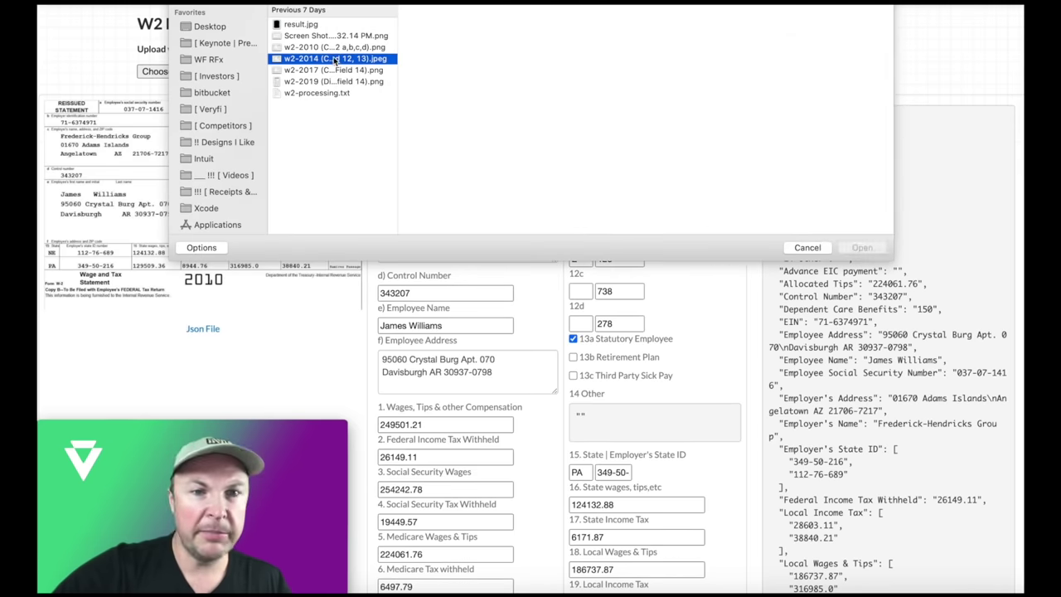
pyautogui.click(855, 246)
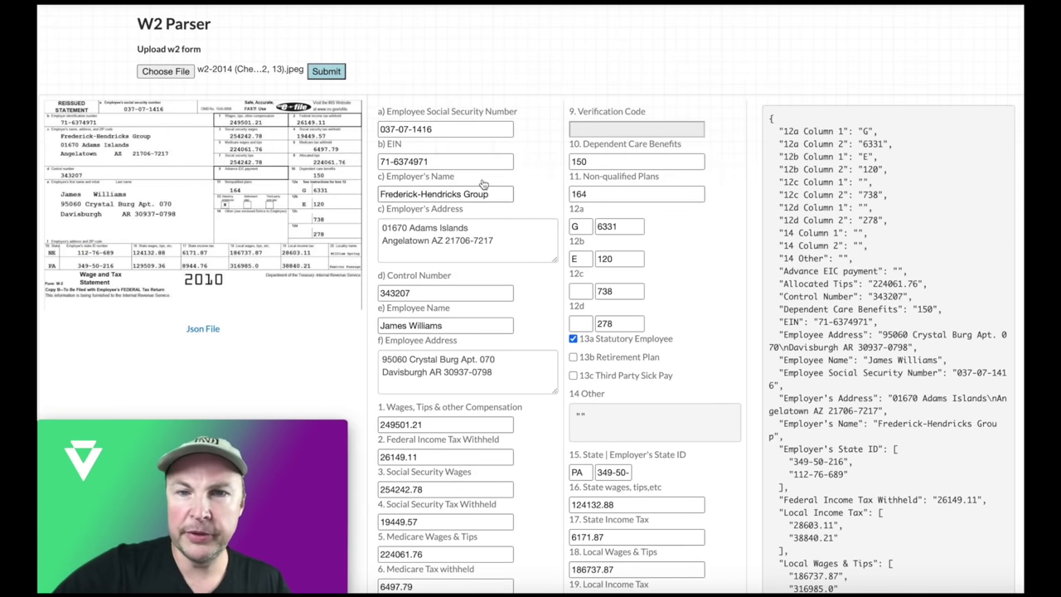
pyautogui.click(320, 73)
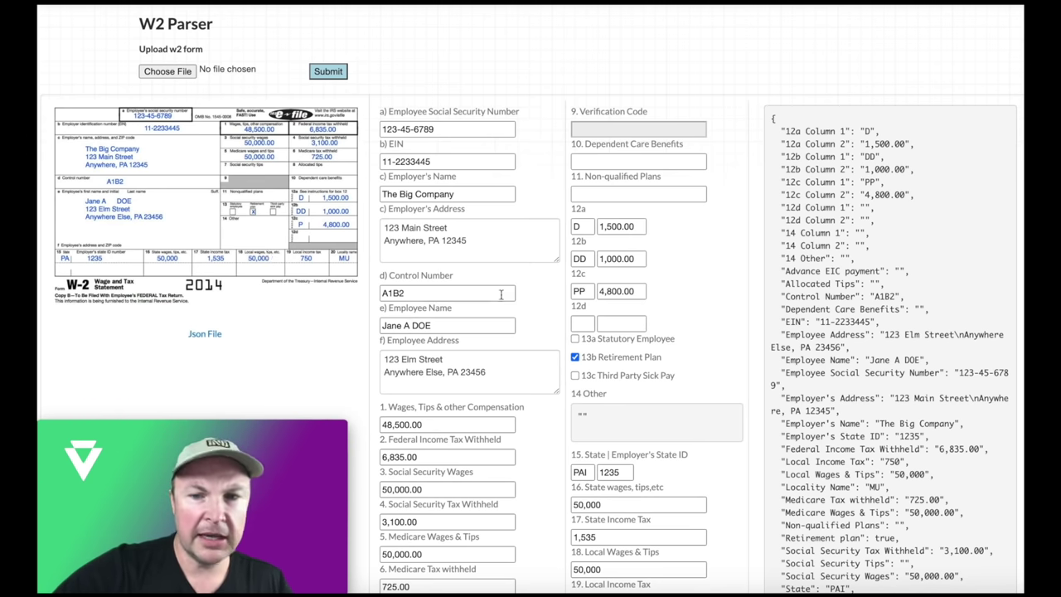
pyautogui.scroll(-8, 913, 348)
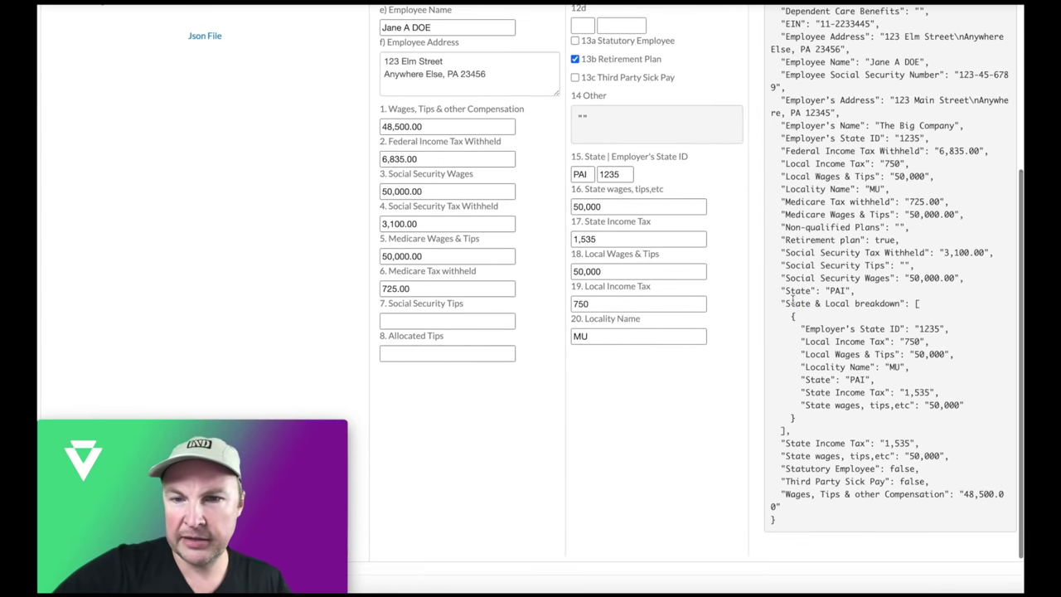
pyautogui.moveTo(794, 316); pyautogui.dragTo(829, 406)
pyautogui.scroll(6, 819, 286)
pyautogui.scroll(2, 819, 282)
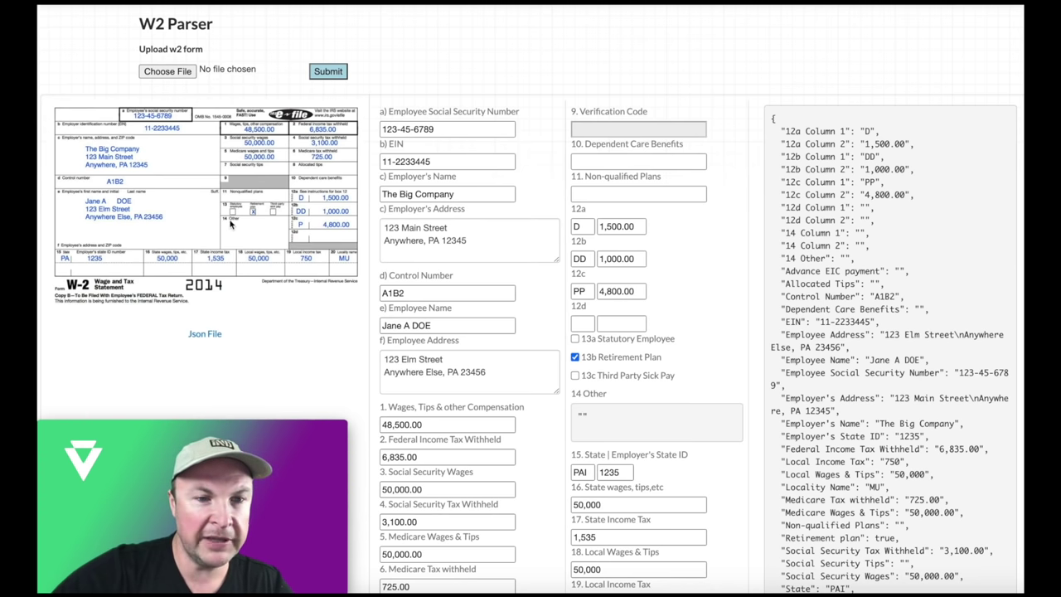
pyautogui.click(168, 71)
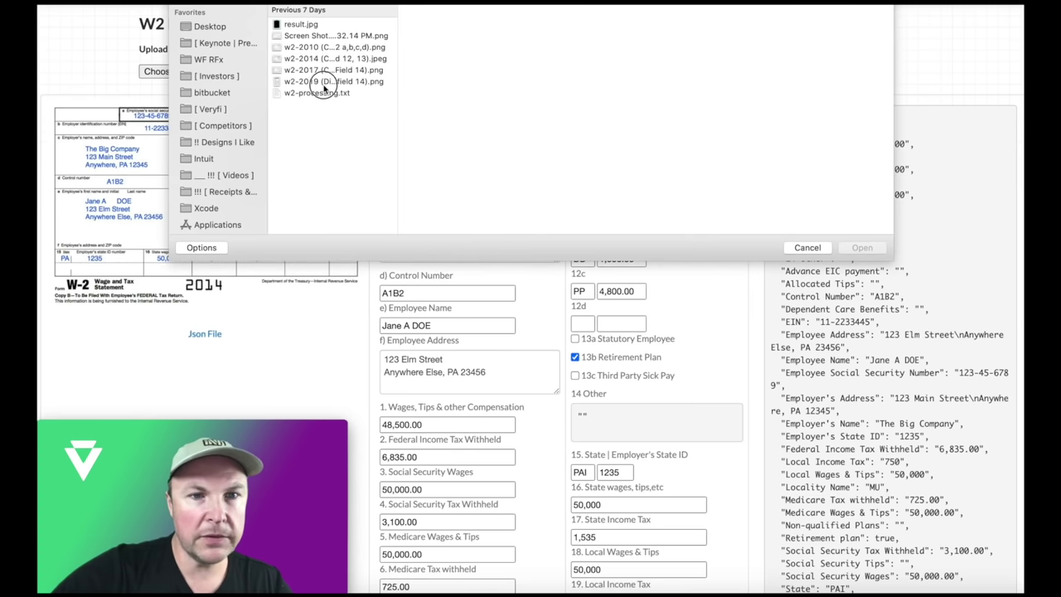
# Upload the w2-2019 PNG and submit it to extract box 12 and box 14 data
pyautogui.click(327, 82)
pyautogui.click(856, 250)
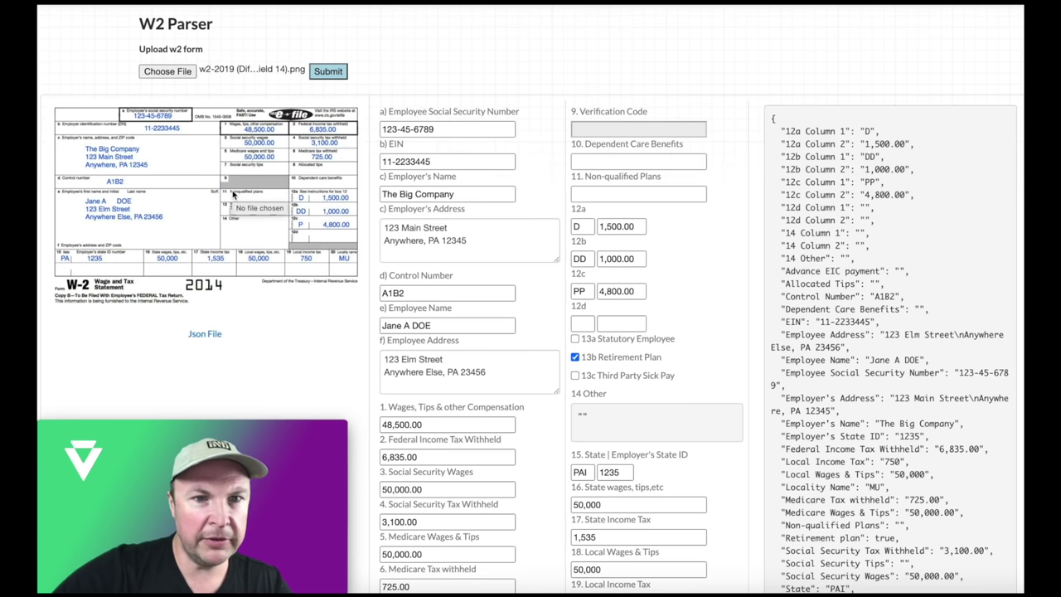
pyautogui.click(326, 72)
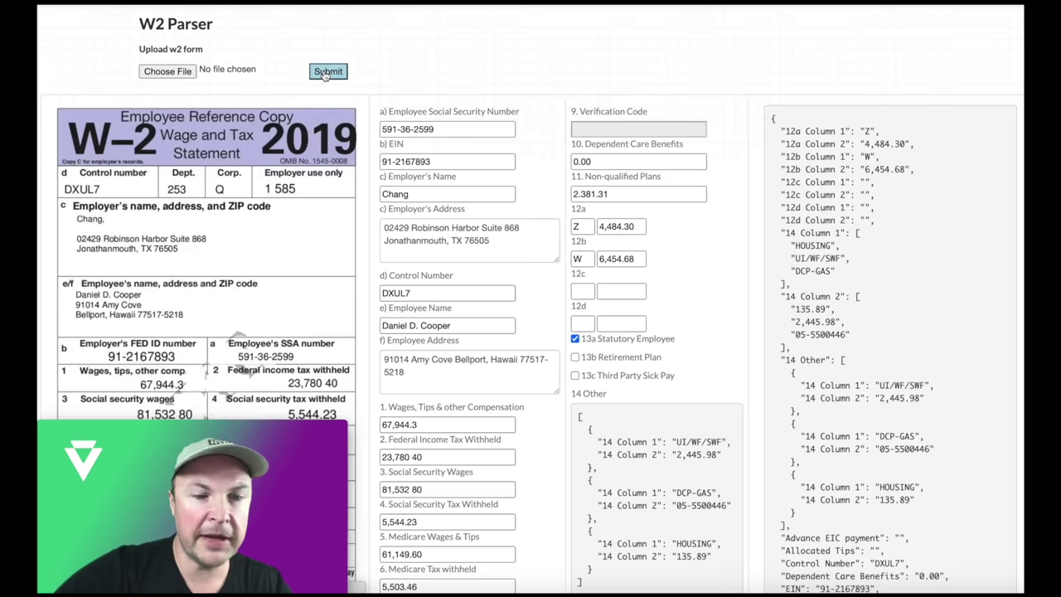
pyautogui.scroll(-5, 309, 177)
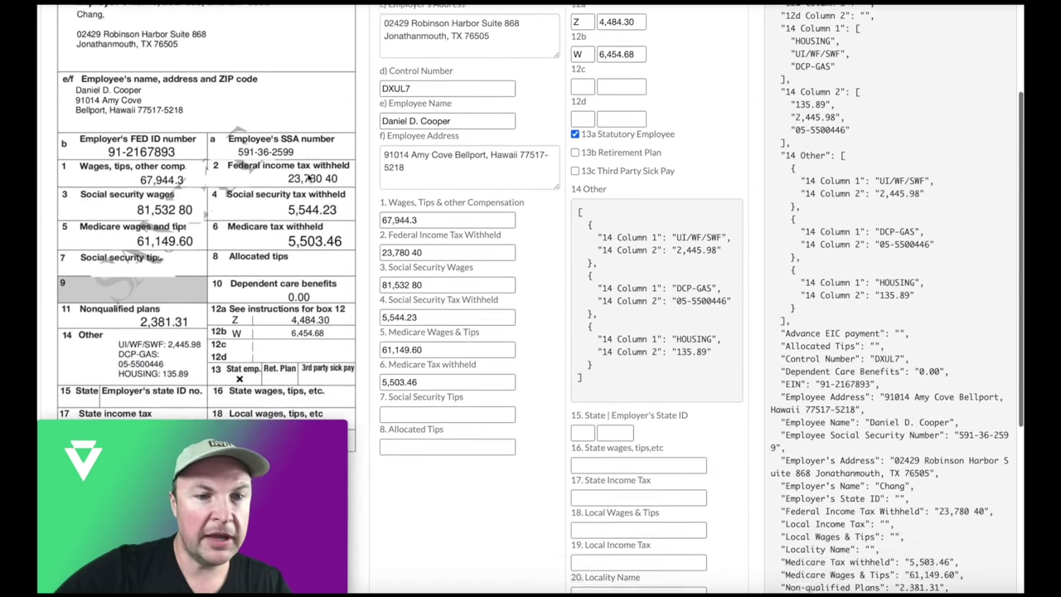
pyautogui.scroll(-1, 309, 176)
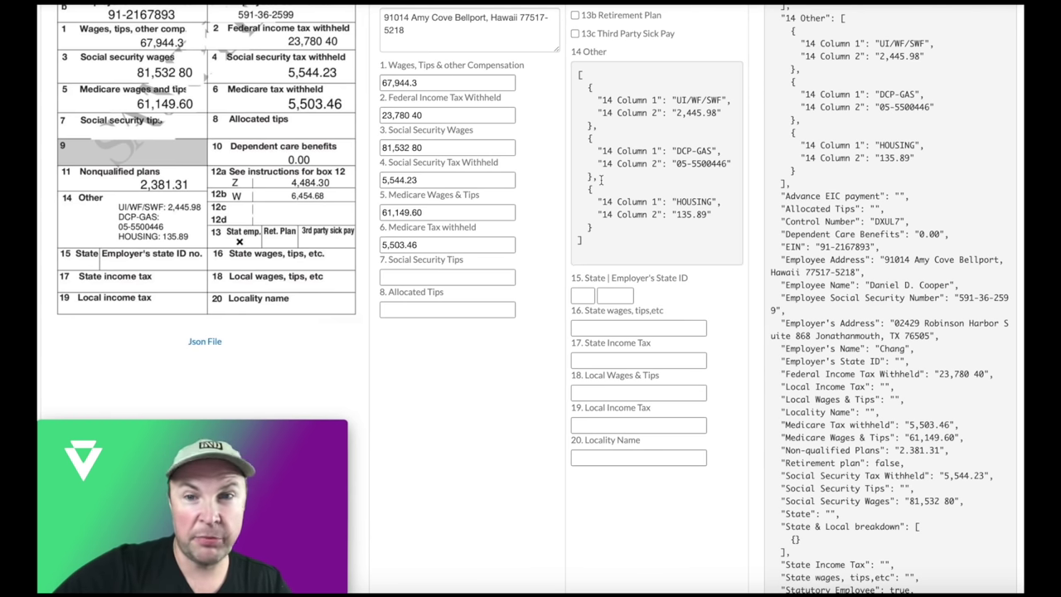
pyautogui.scroll(5, 600, 177)
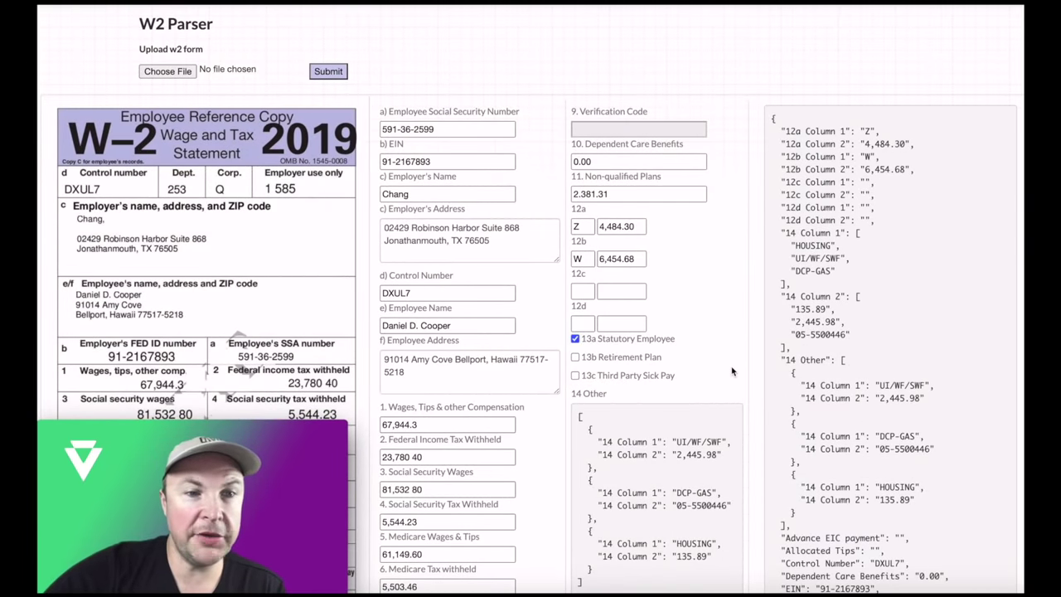
pyautogui.scroll(-4, 362, 246)
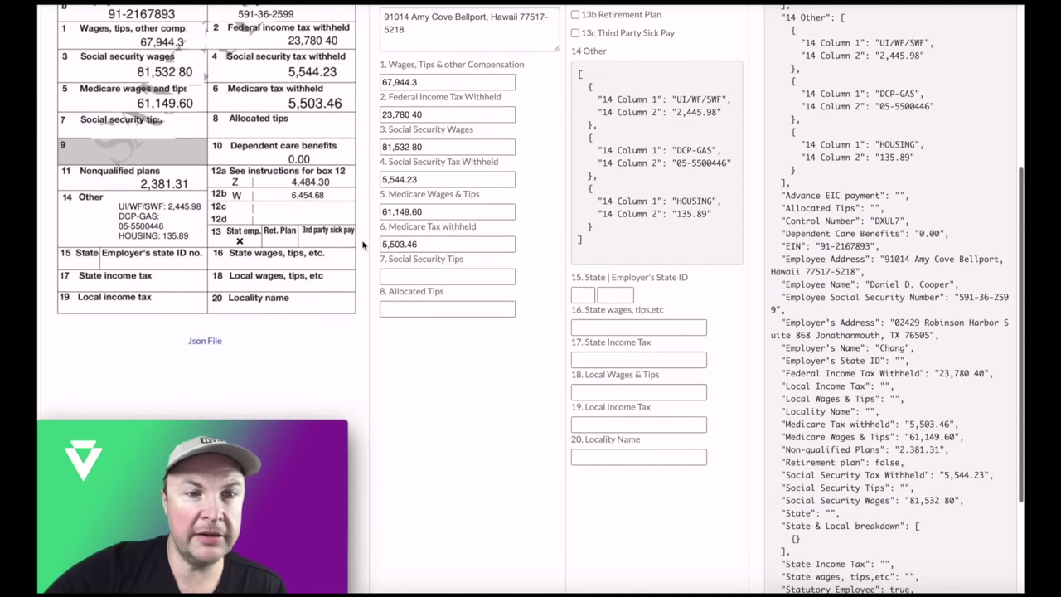
pyautogui.scroll(5, 362, 246)
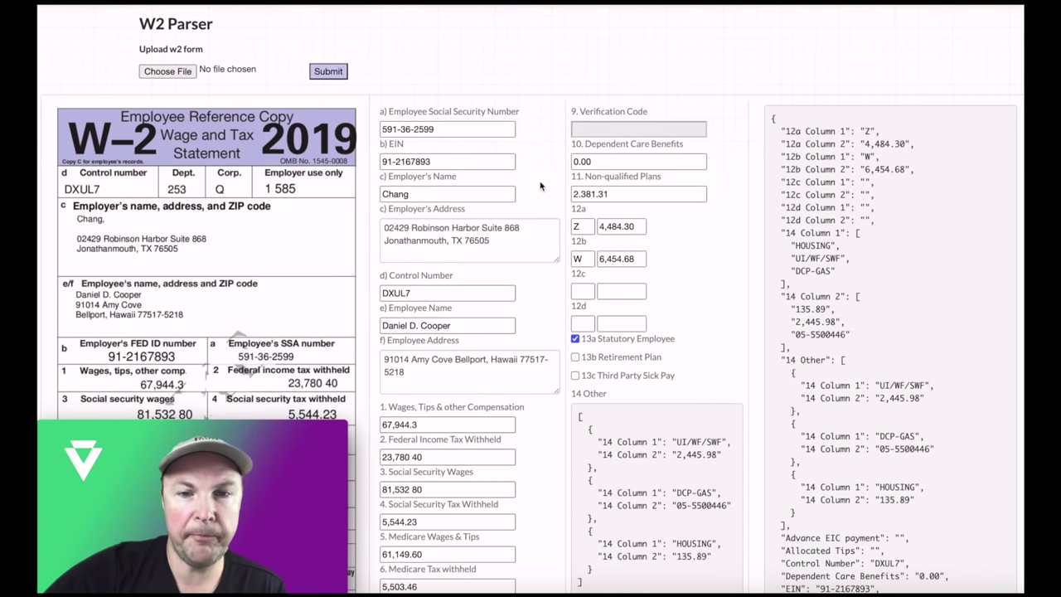
pyautogui.click(170, 71)
# Load the w2-2017 PNG and submit it, yielding 55,000.00 wages and codes C, E, DD
pyautogui.click(353, 70)
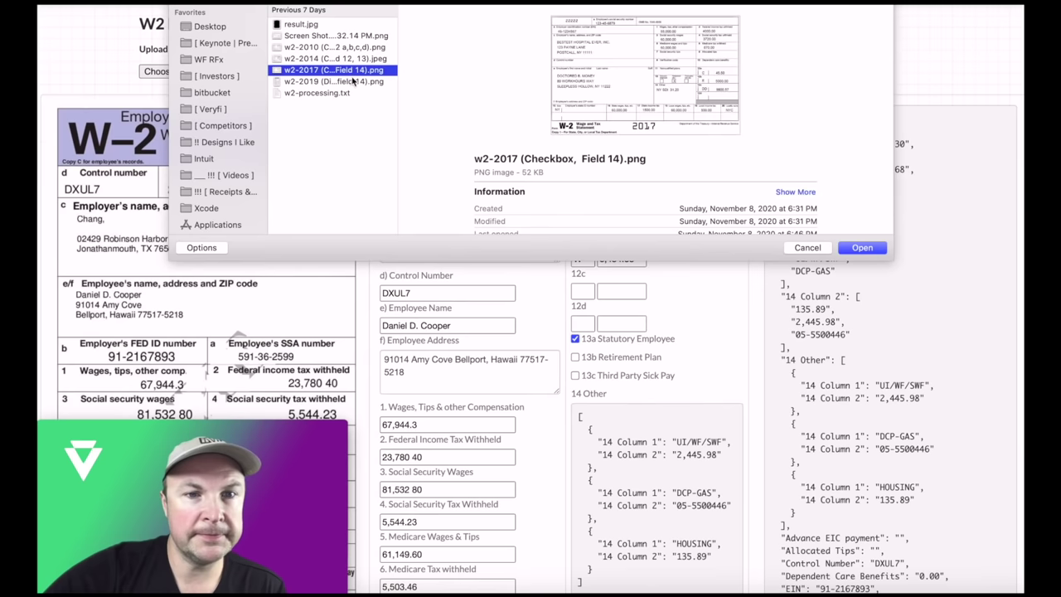
pyautogui.doubleClick(359, 74)
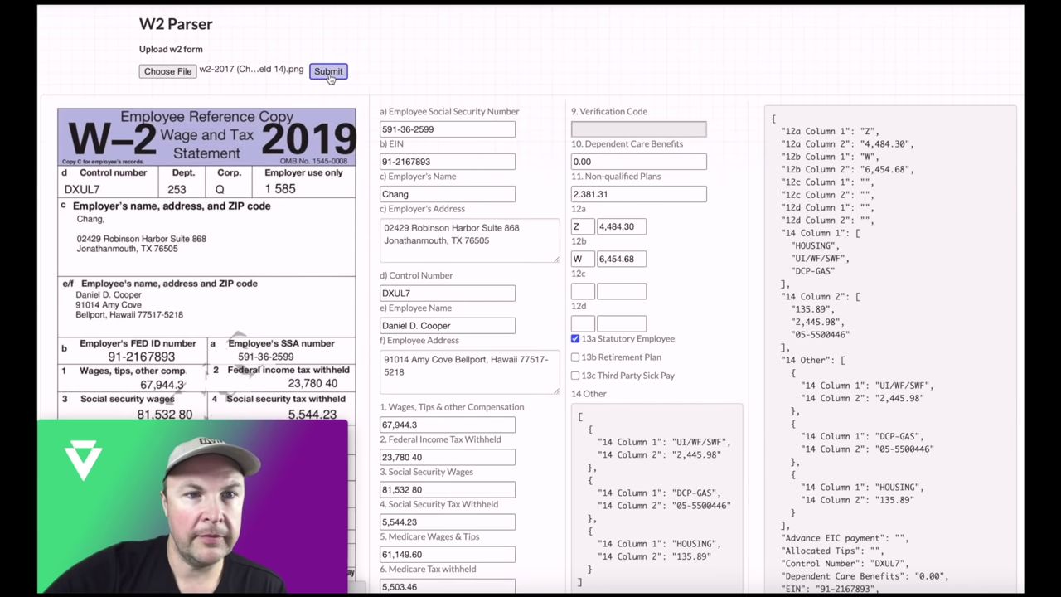
pyautogui.click(328, 73)
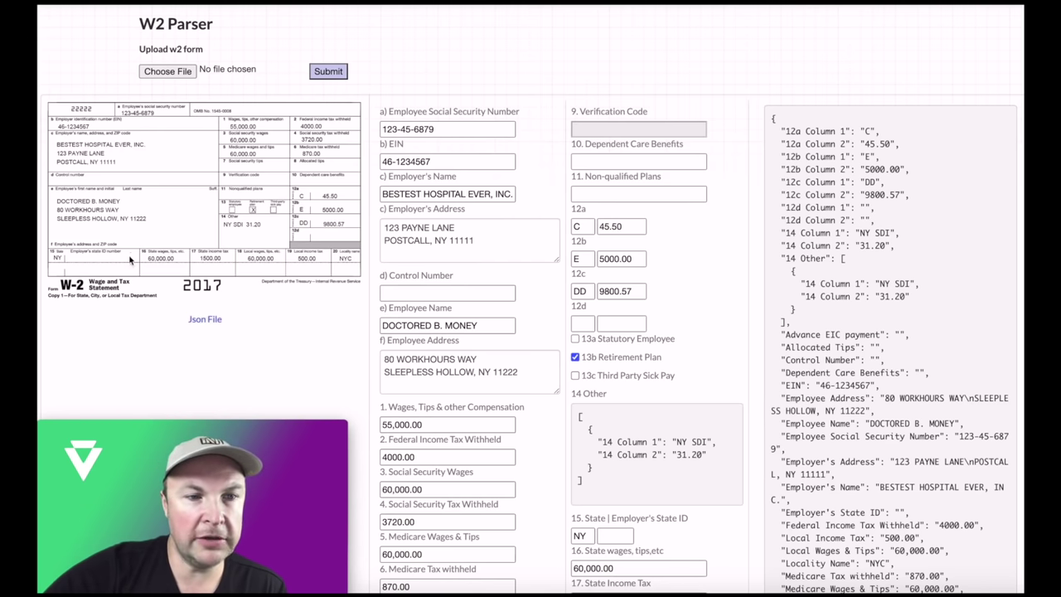
pyautogui.scroll(-5, 738, 317)
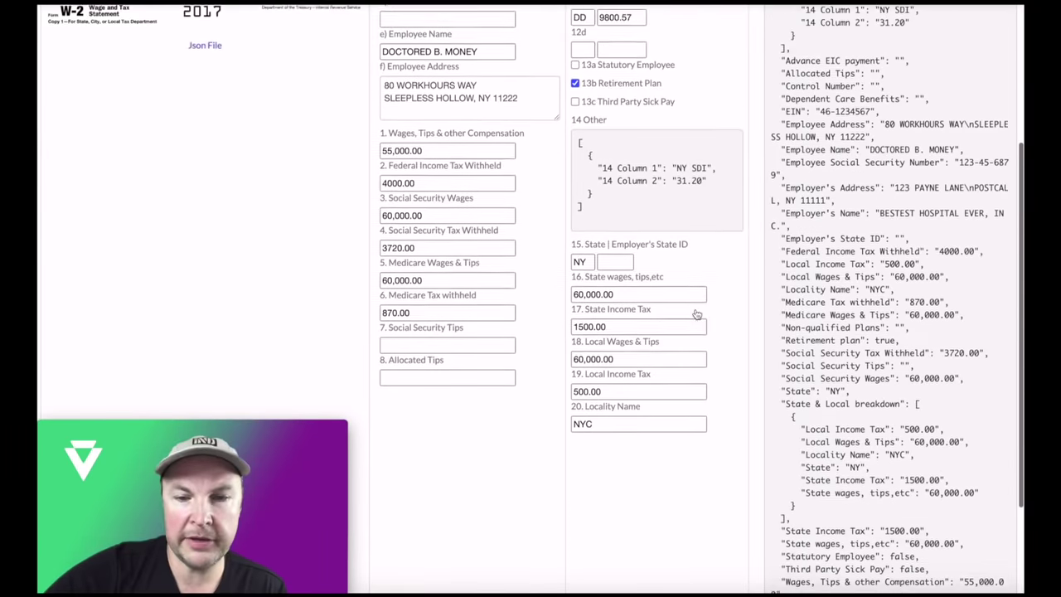
pyautogui.moveTo(789, 296); pyautogui.dragTo(837, 396)
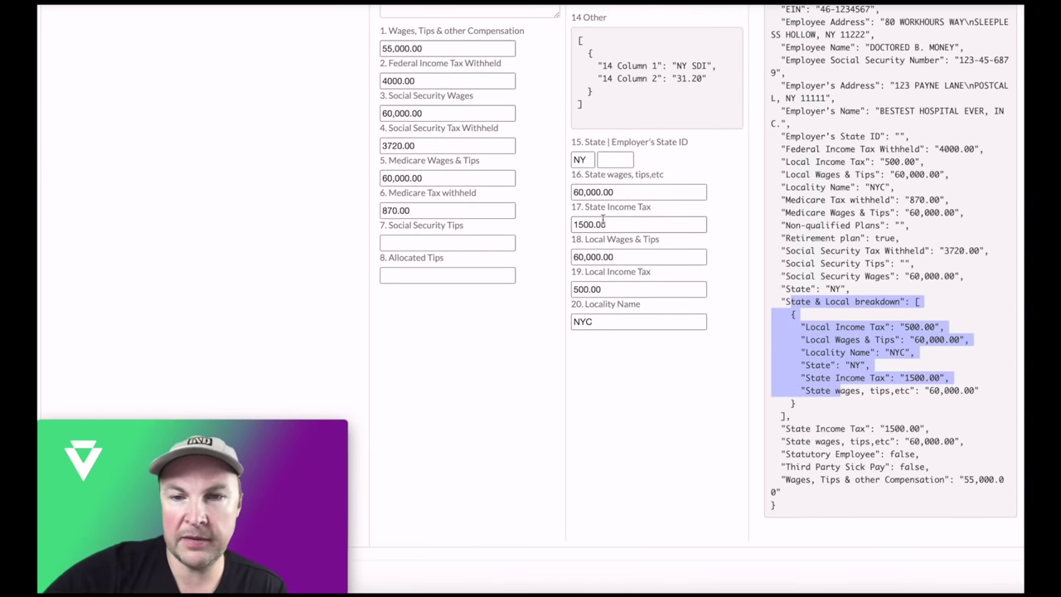
pyautogui.scroll(4, 601, 217)
pyautogui.scroll(-4, 602, 218)
pyautogui.scroll(5, 602, 217)
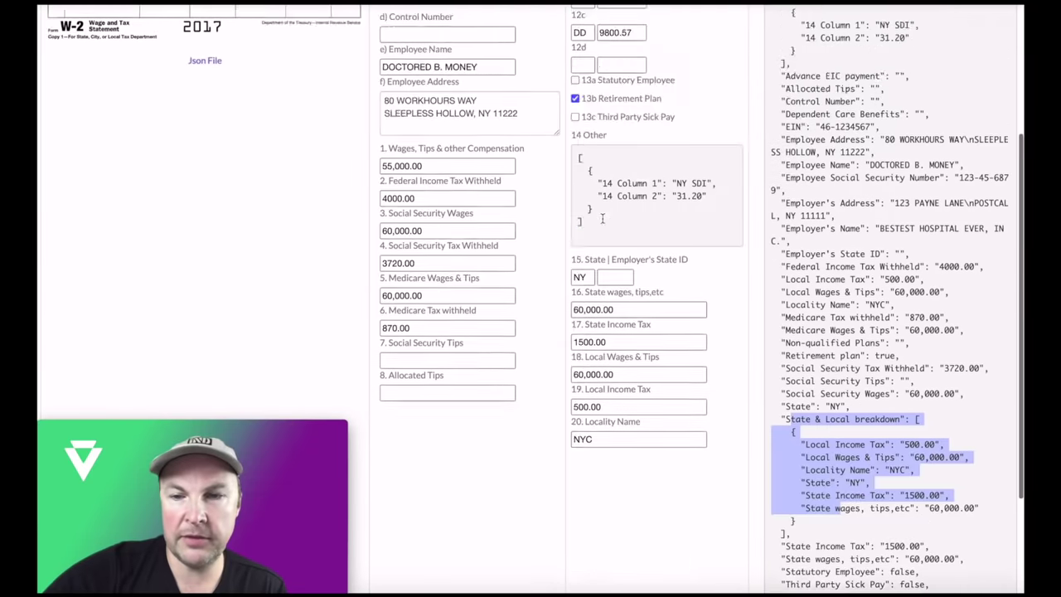